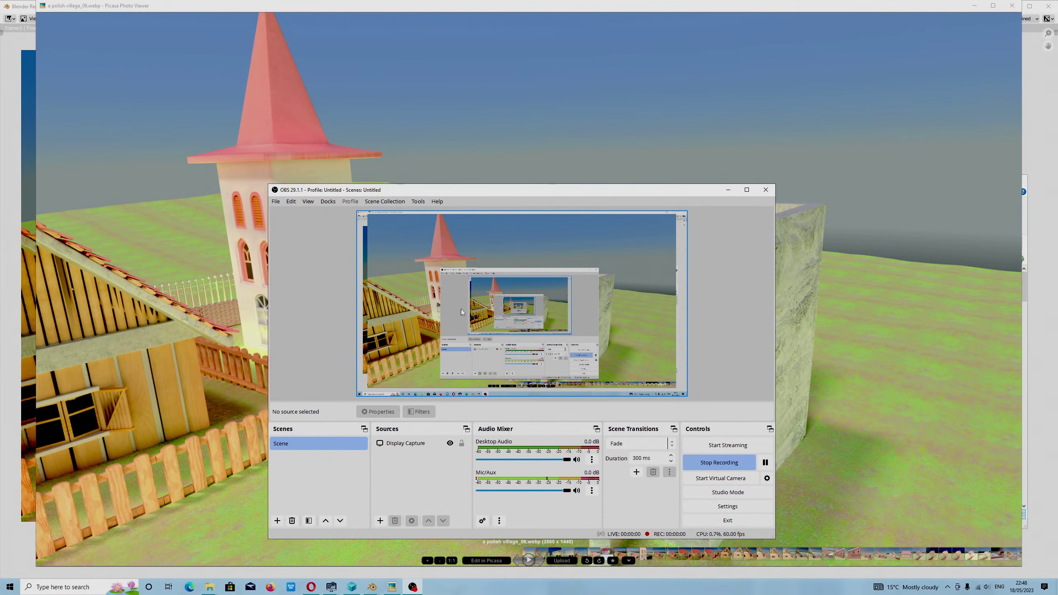
- Flip between the darker village_05 and lighter village_06 renders in Picasa, then return to Blender
click(727, 192)
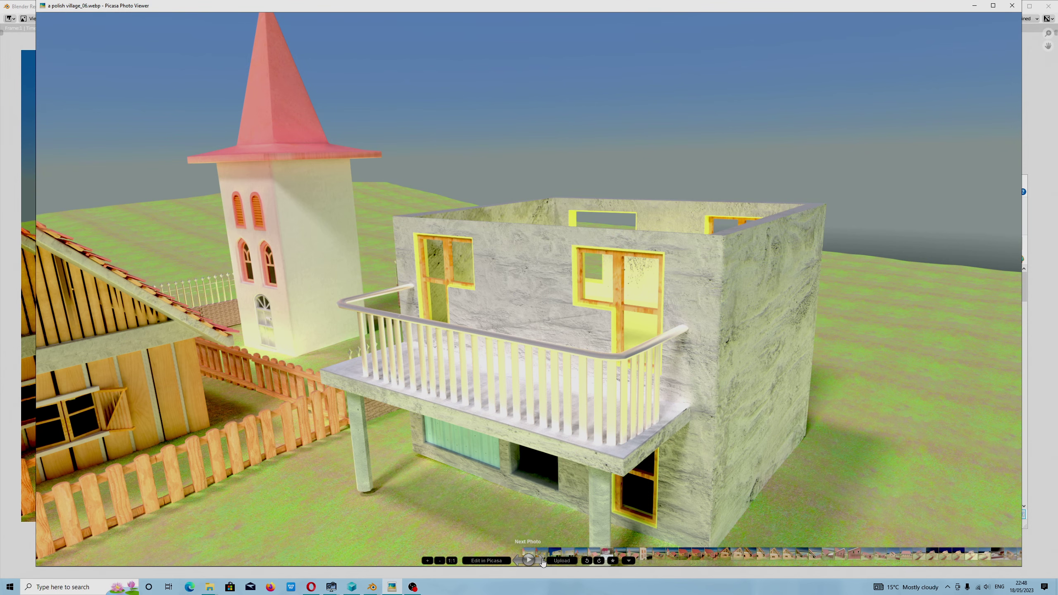
click(542, 561)
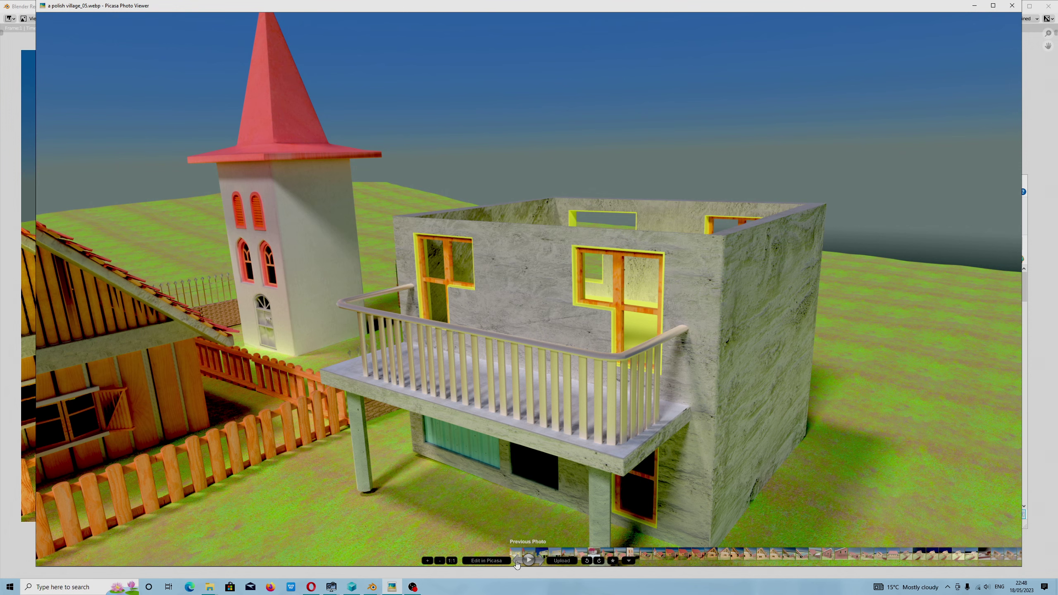
click(516, 560)
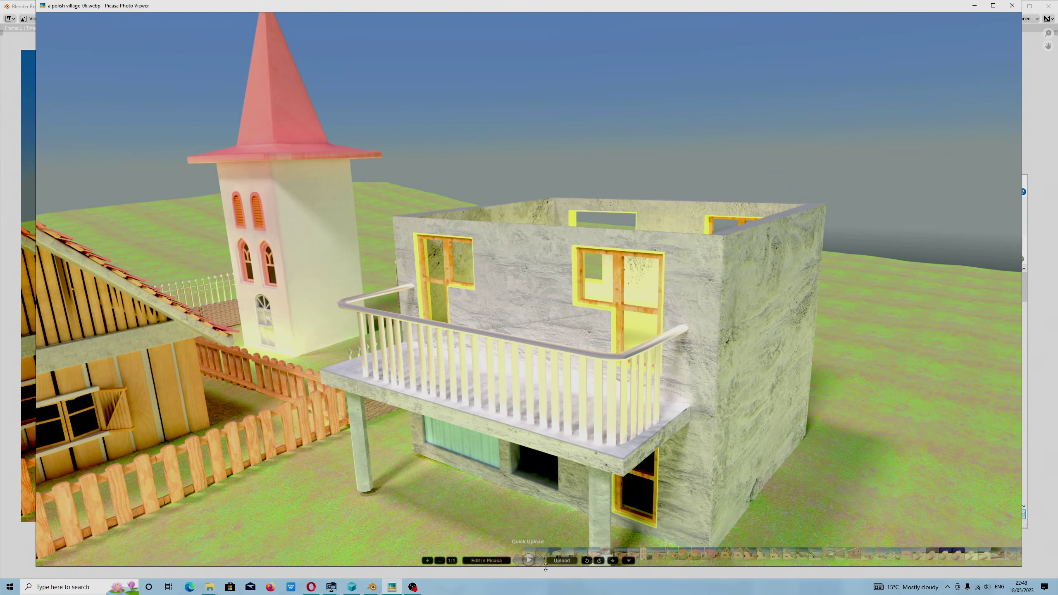
click(540, 562)
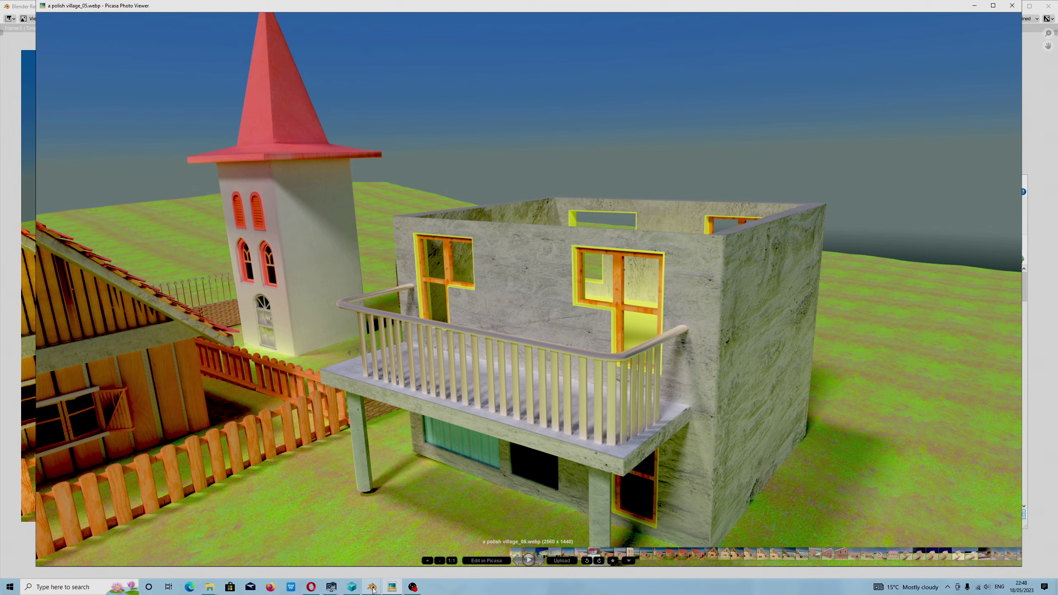
mouse_move(372, 586)
click(325, 549)
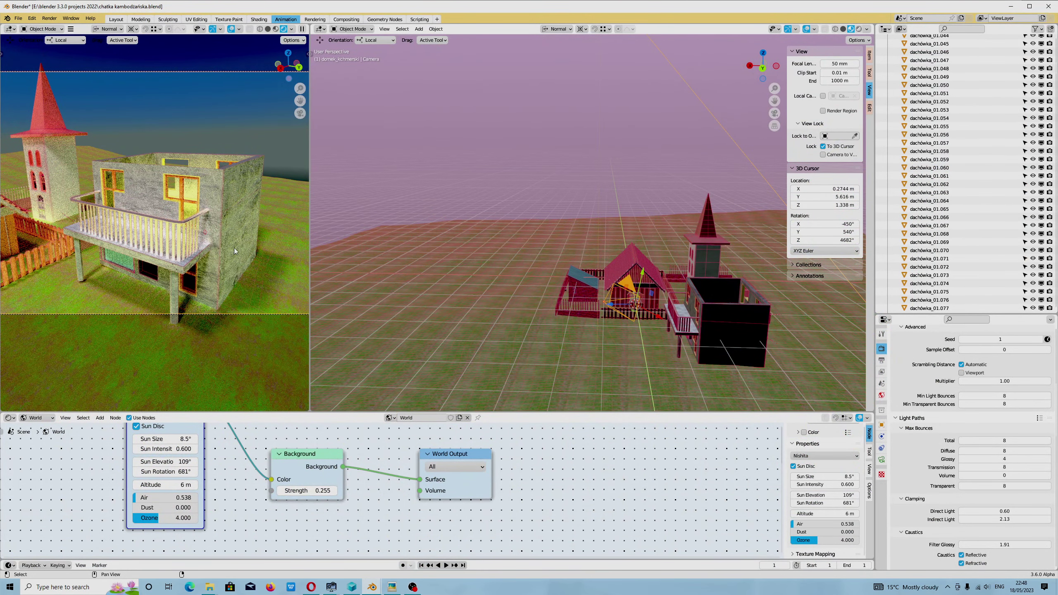
- Switch the viewport to Material Preview and scroll Render Properties to Light Paths and Fast GI
click(276, 29)
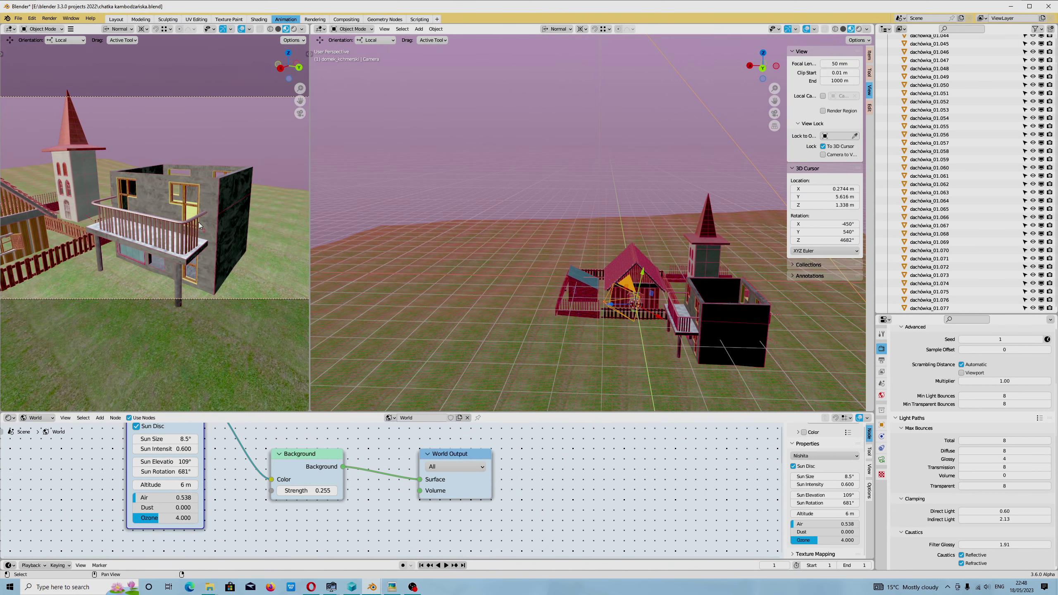
scroll(162, 219, down, 3)
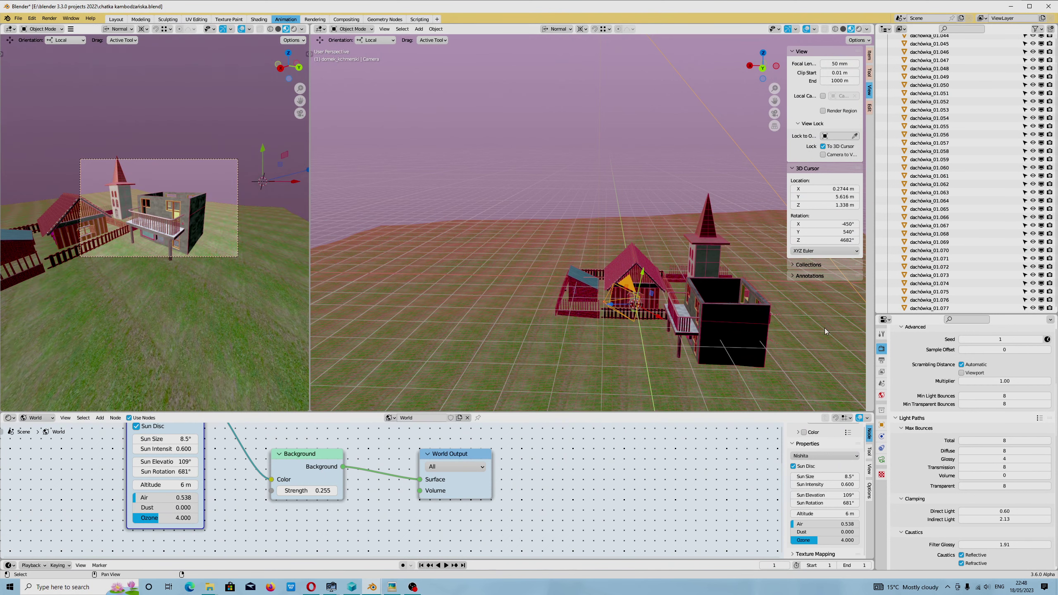
scroll(979, 350, up, 10)
scroll(979, 350, up, 8)
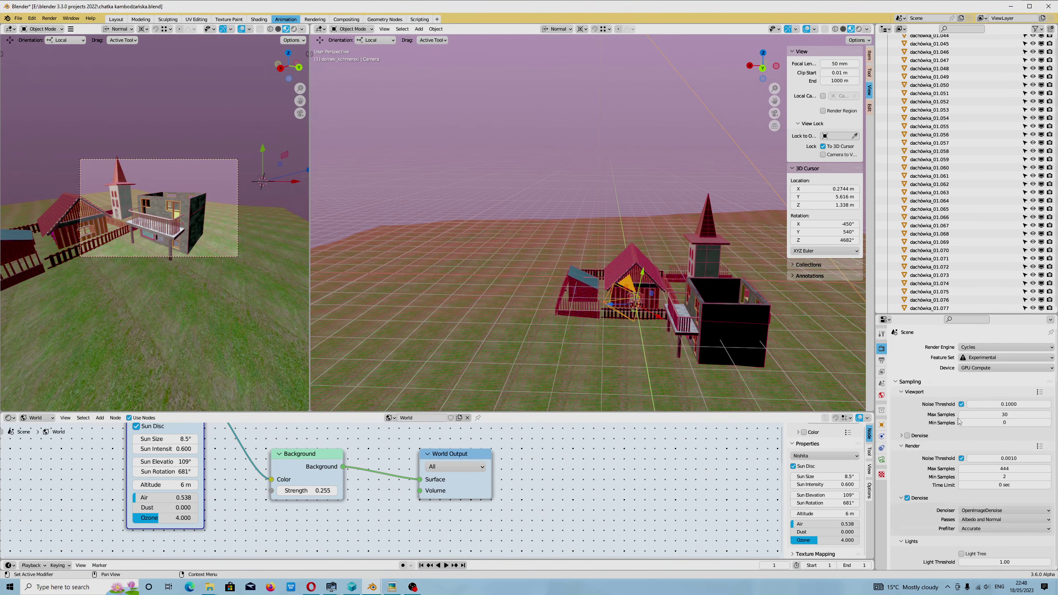
scroll(952, 436, down, 8)
scroll(953, 438, down, 5)
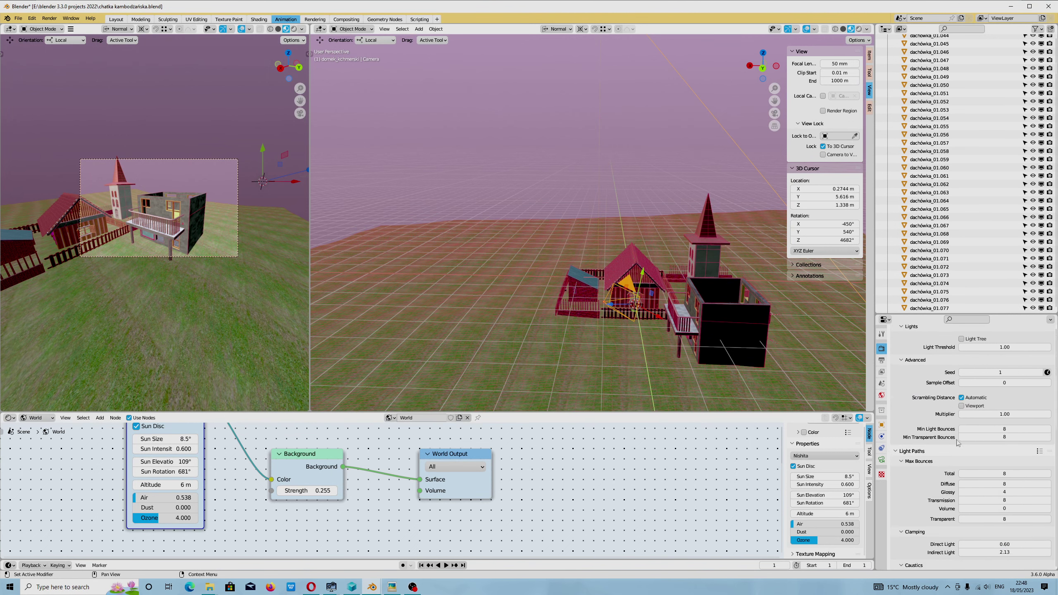
scroll(957, 442, down, 3)
scroll(962, 443, down, 3)
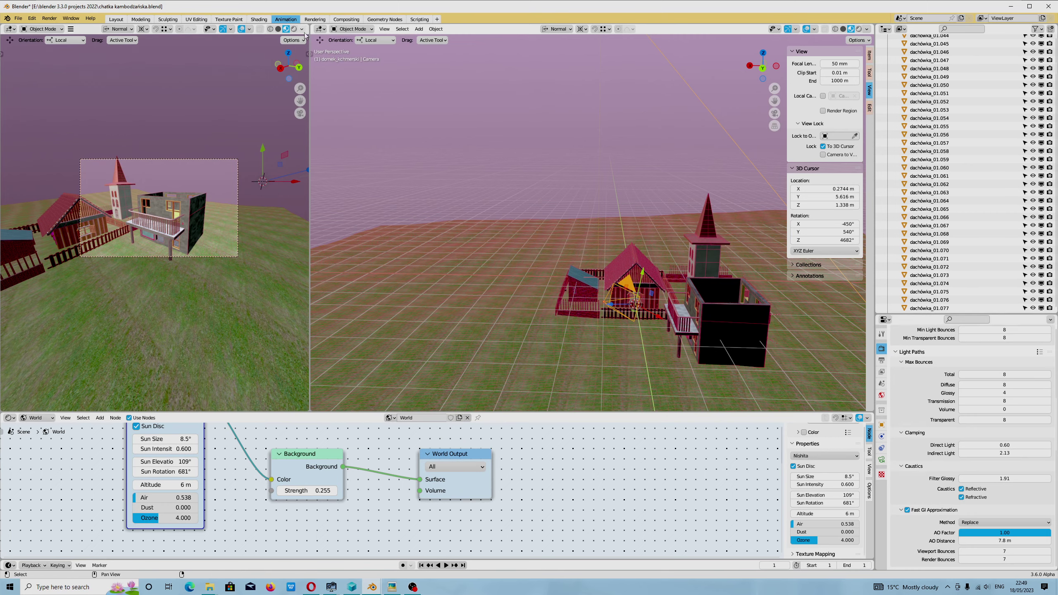
- Switch the camera viewport to live Rendered shading
key(z)
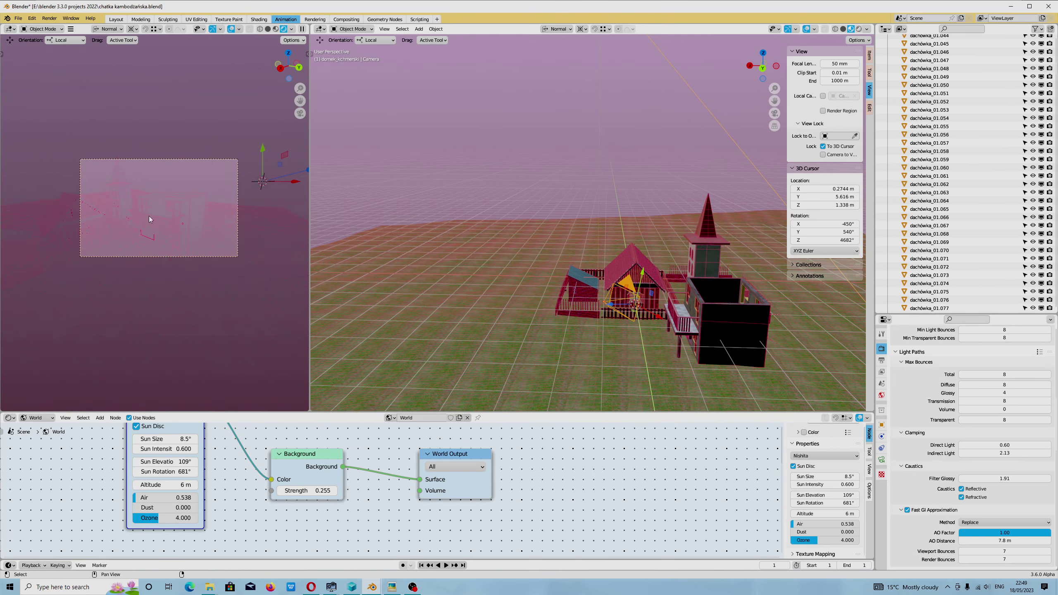
scroll(150, 219, up, 3)
scroll(150, 219, up, 3)
scroll(150, 219, up, 2)
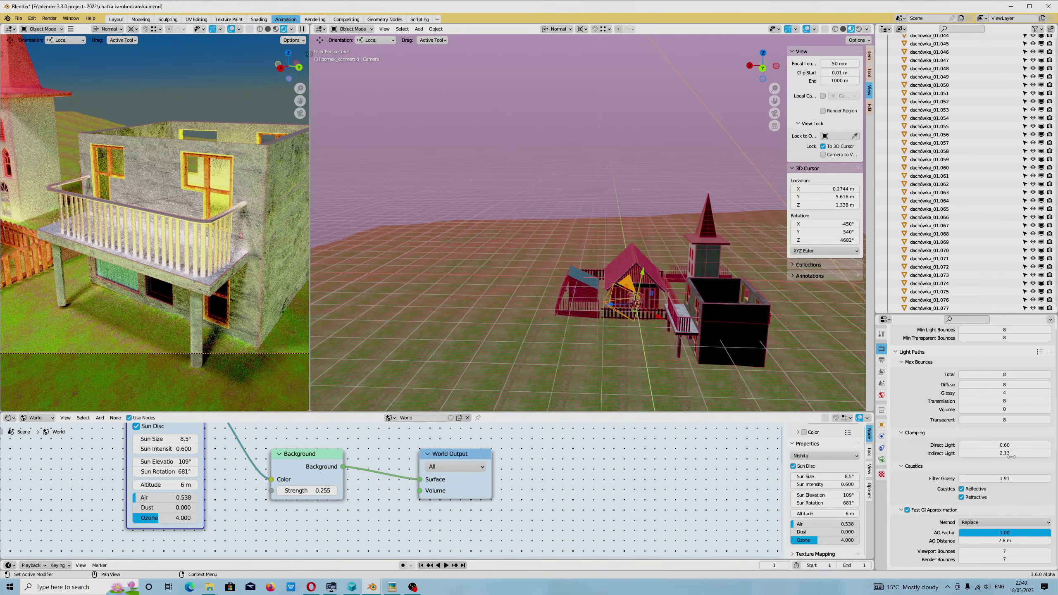
- Clamp Indirect Light to 0.60 and Direct Light to 0.81
drag(1011, 455, 962, 456)
scroll(191, 228, down, 3)
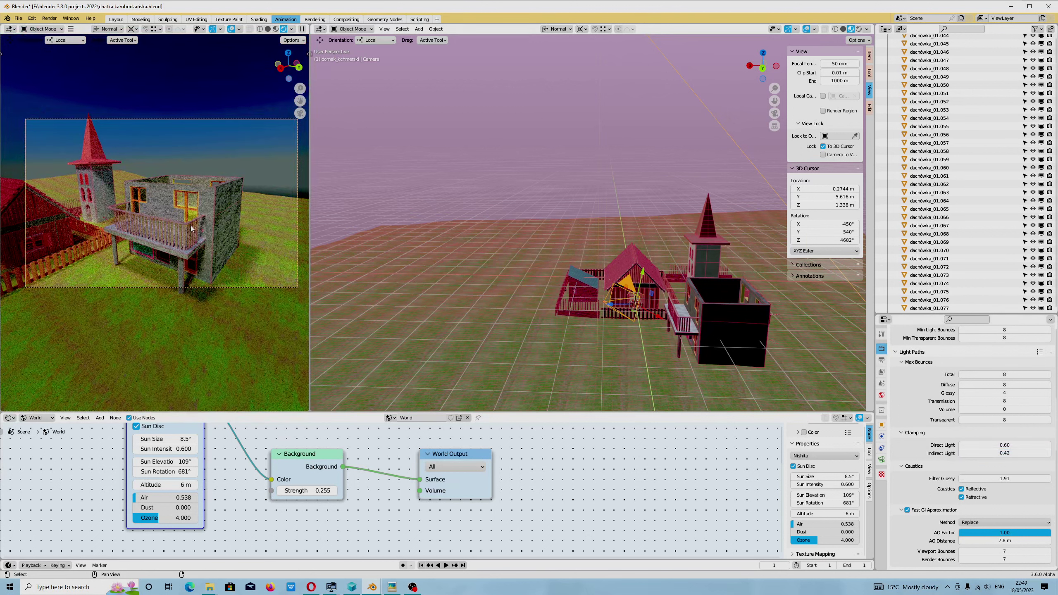
scroll(192, 229, up, 3)
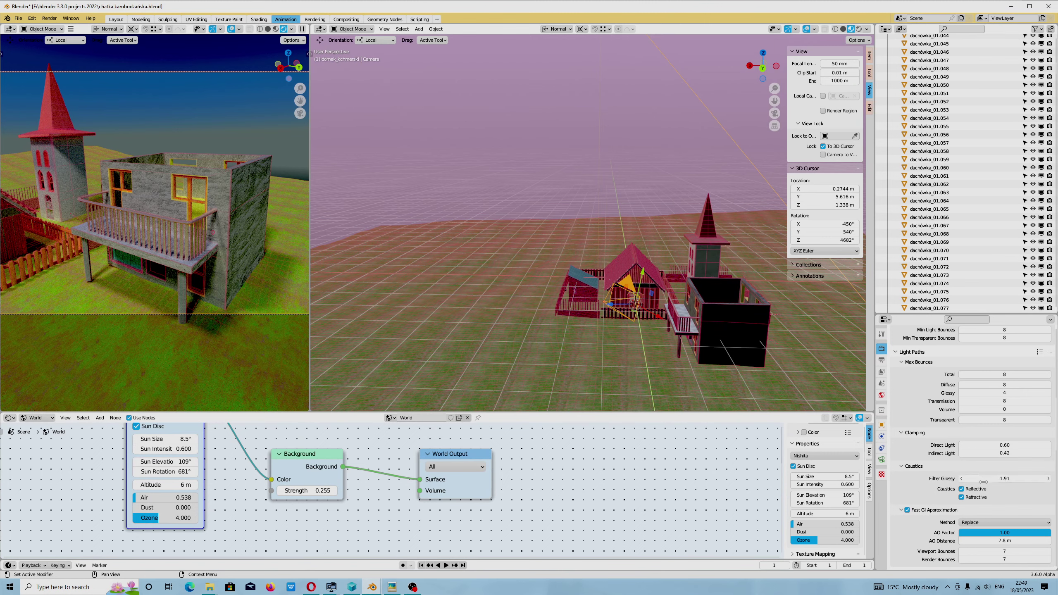
mouse_move(988, 453)
mouse_down()
mouse_move(1037, 453)
mouse_move(1014, 452)
mouse_up()
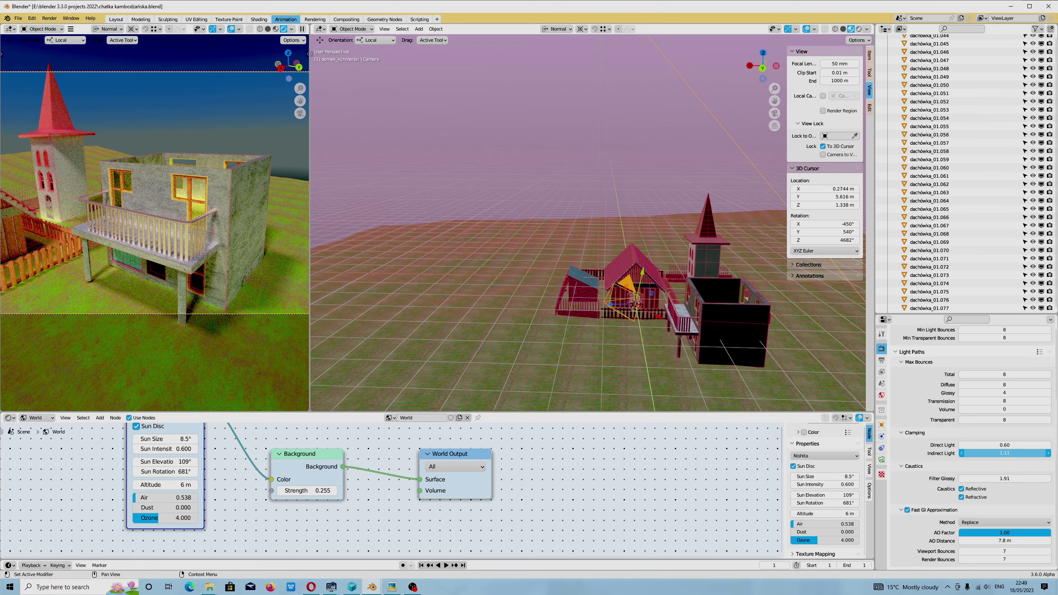
drag(999, 454, 946, 454)
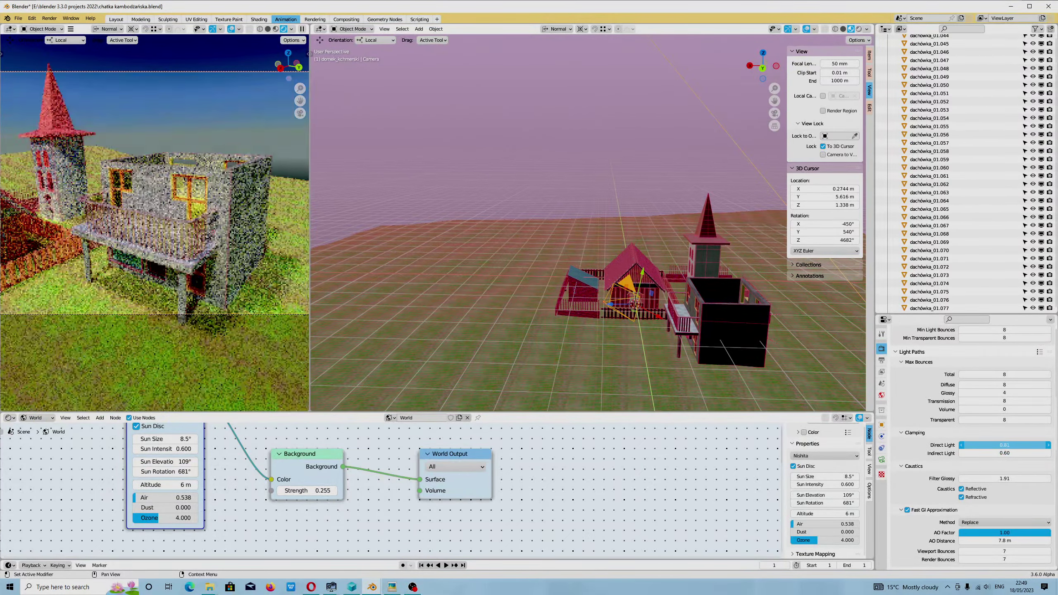
drag(998, 444, 1012, 444)
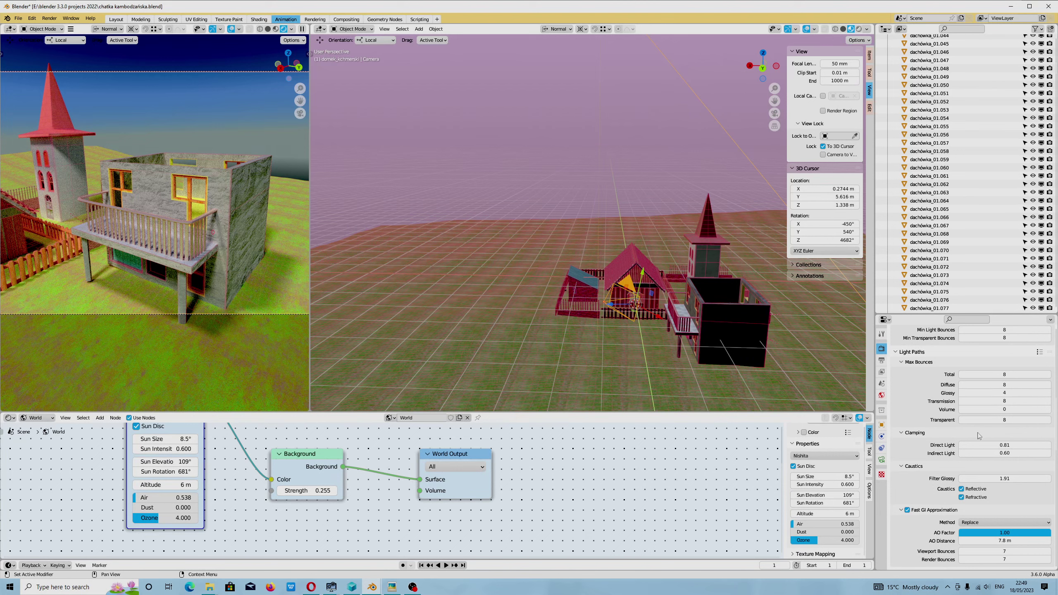
scroll(979, 436, up, 3)
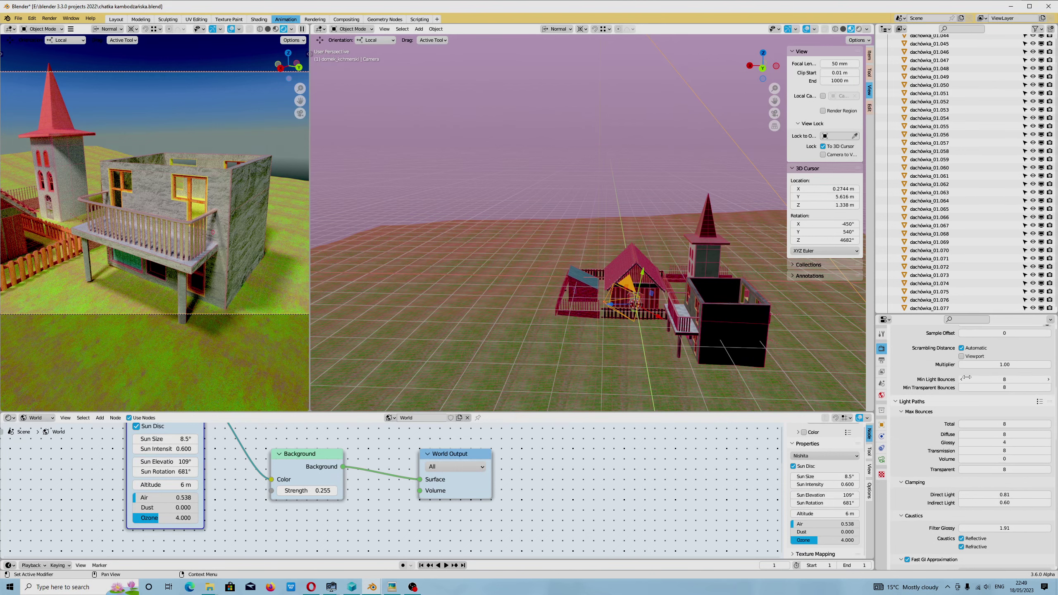
scroll(965, 377, down, 5)
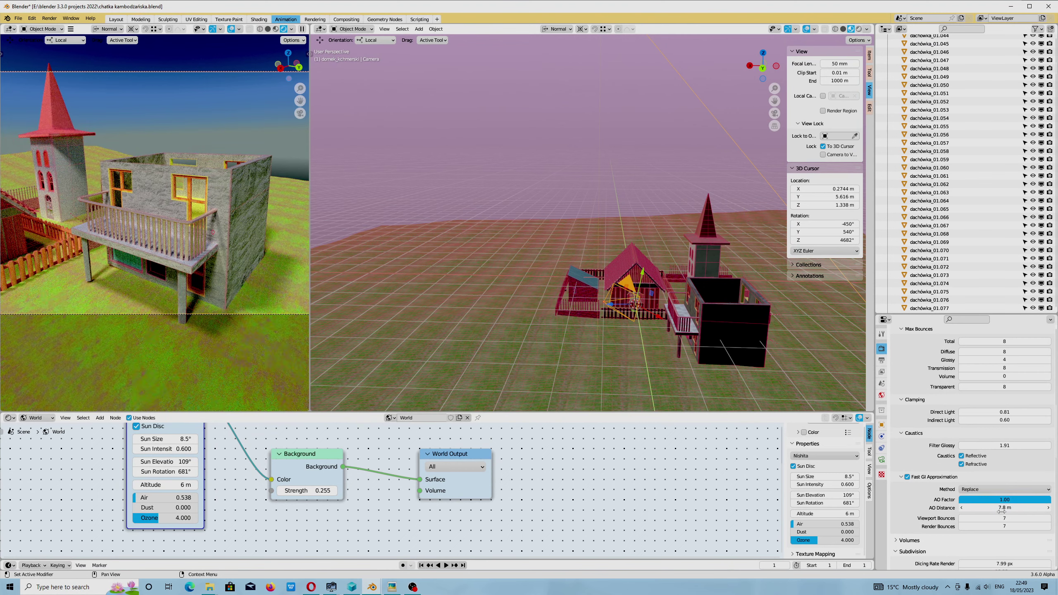
- Adjust the Fast GI Viewport and Render Bounces fields, settling both at 3
click(962, 527)
drag(963, 519, 946, 526)
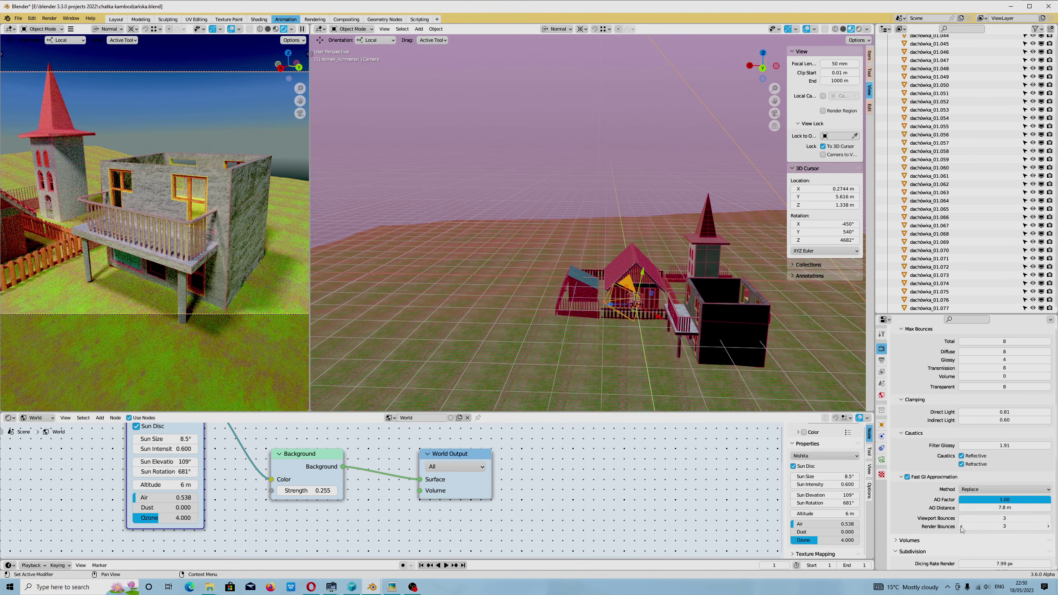
click(961, 518)
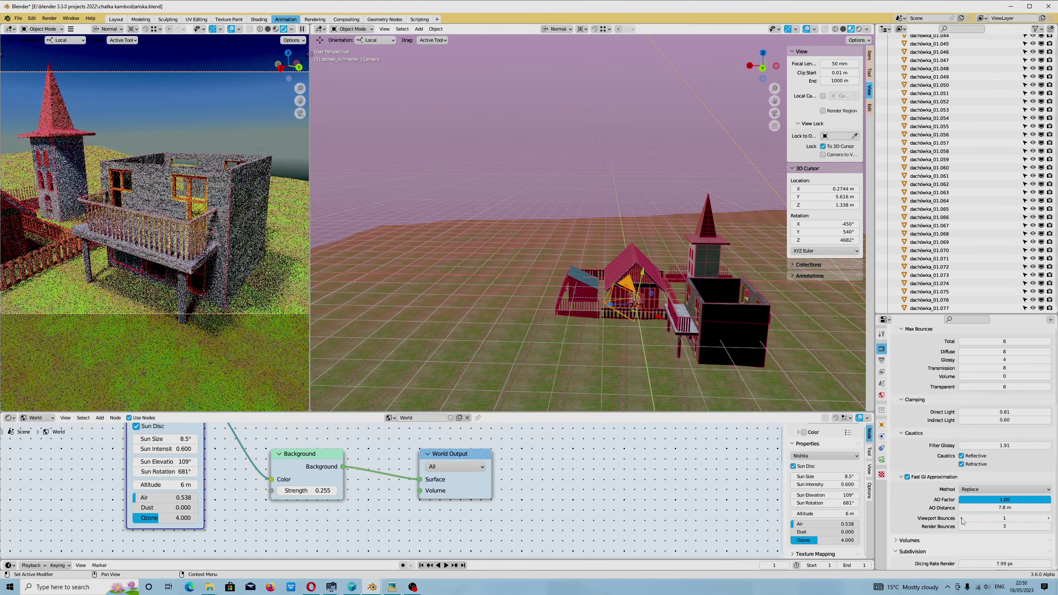
drag(971, 526, 962, 528)
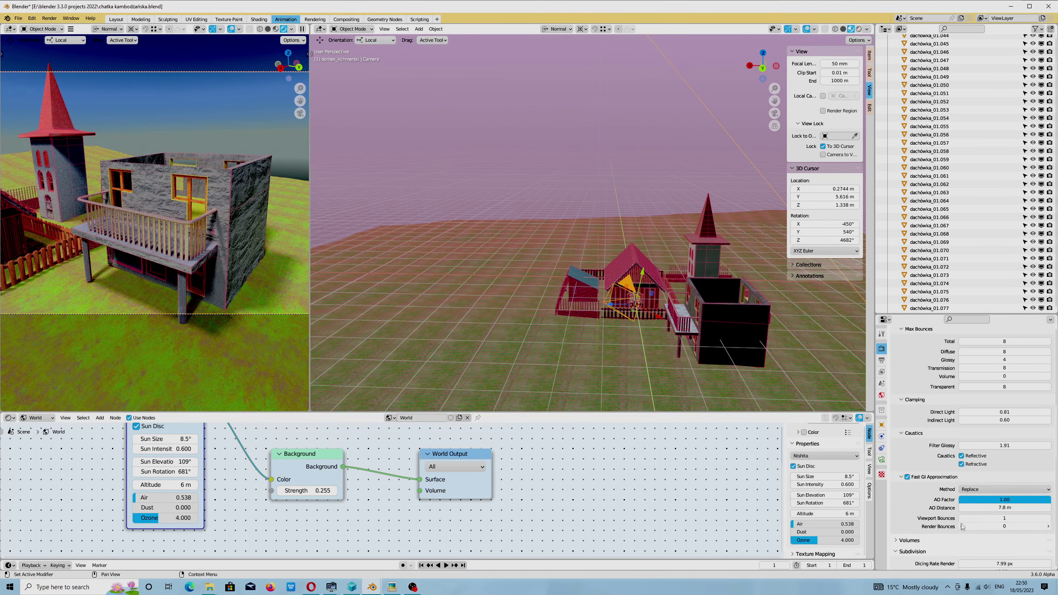
click(1046, 526)
scroll(249, 230, up, 4)
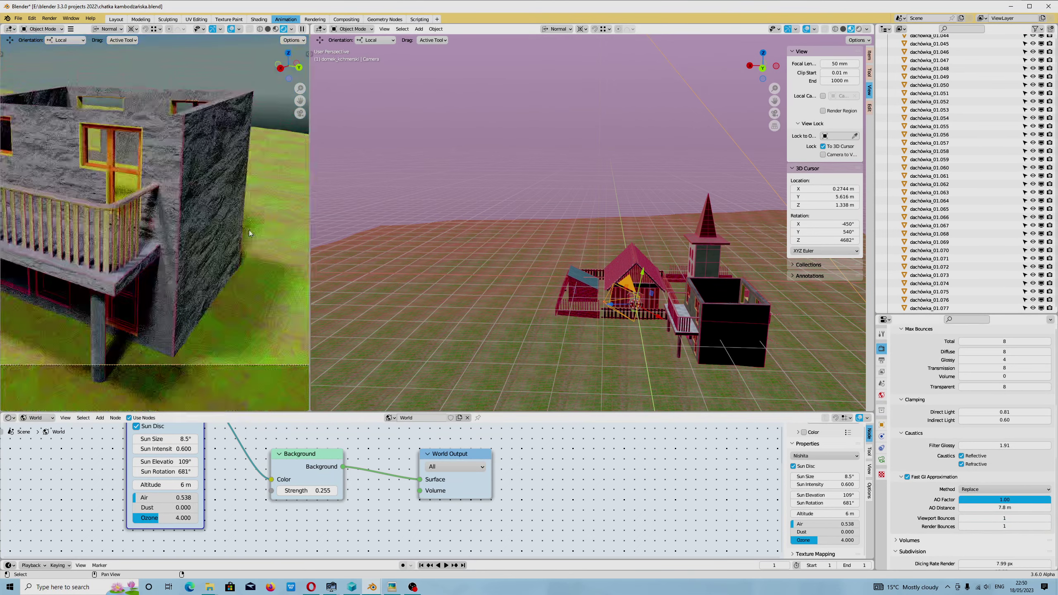
scroll(248, 230, down, 5)
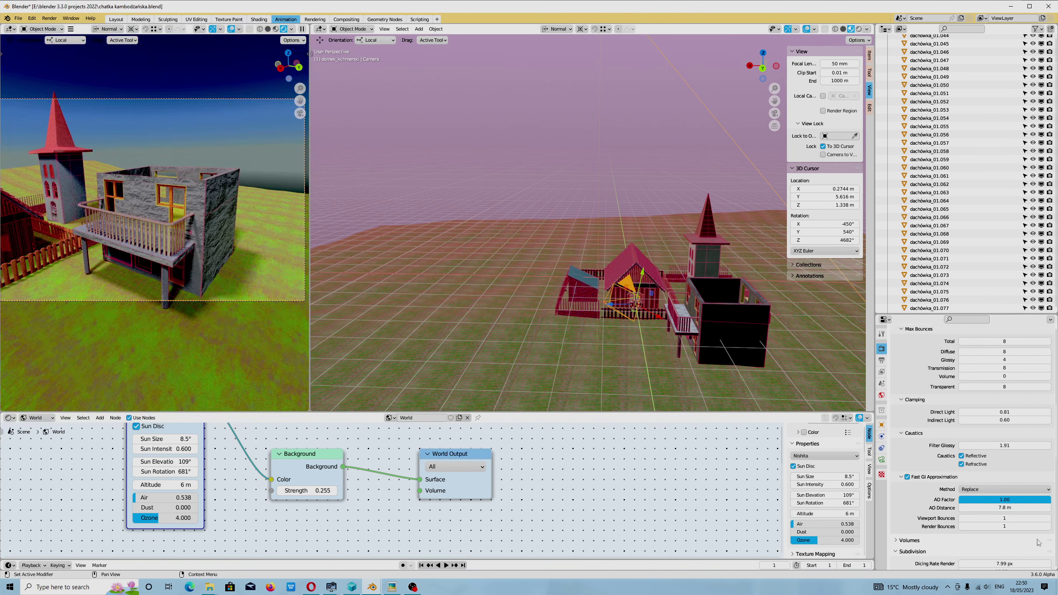
click(1048, 526)
click(1048, 518)
click(1049, 517)
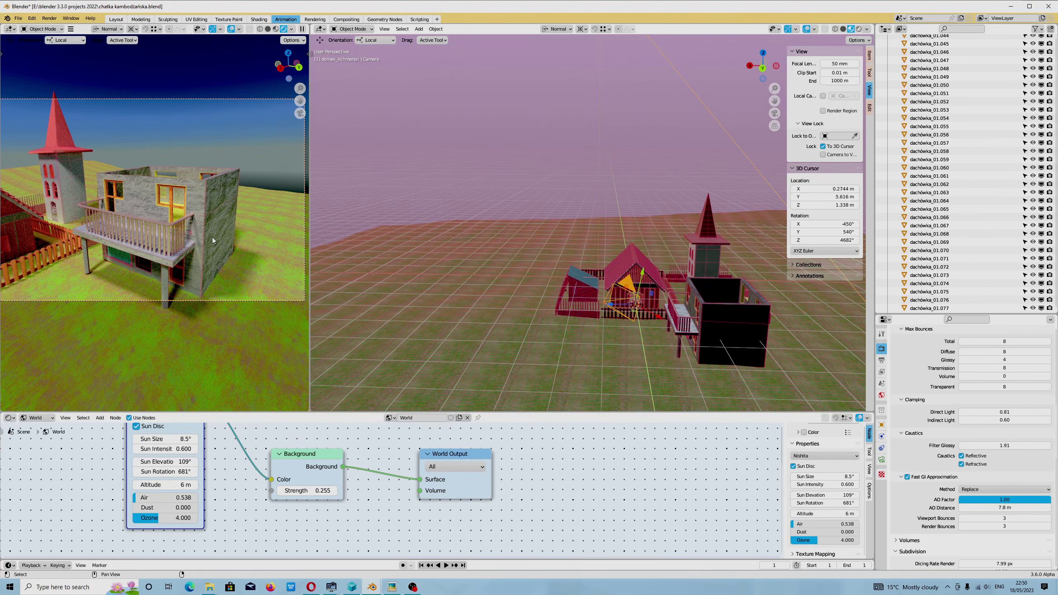
- Set Fast GI bounces to 4 and settle the Indirect Light clamp at 0.96
click(1047, 518)
scroll(133, 228, up, 1)
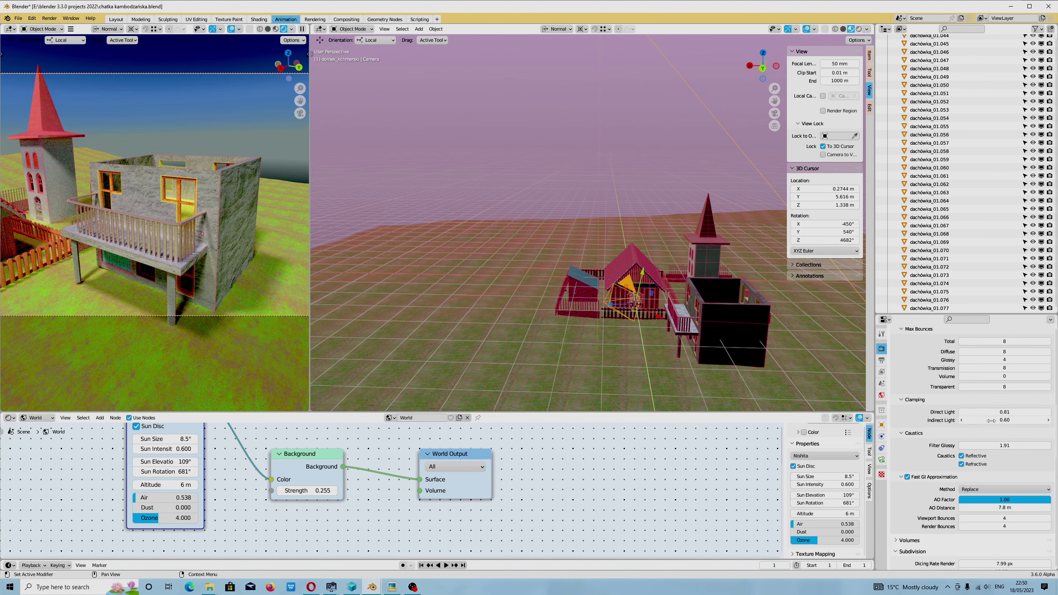
drag(990, 421, 1020, 420)
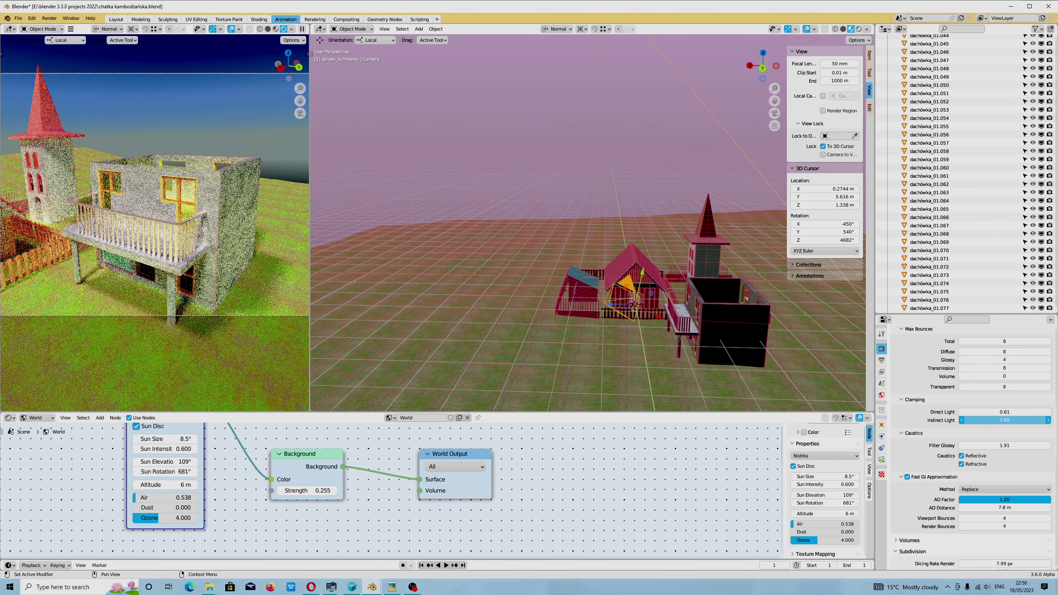
drag(1020, 421, 1041, 420)
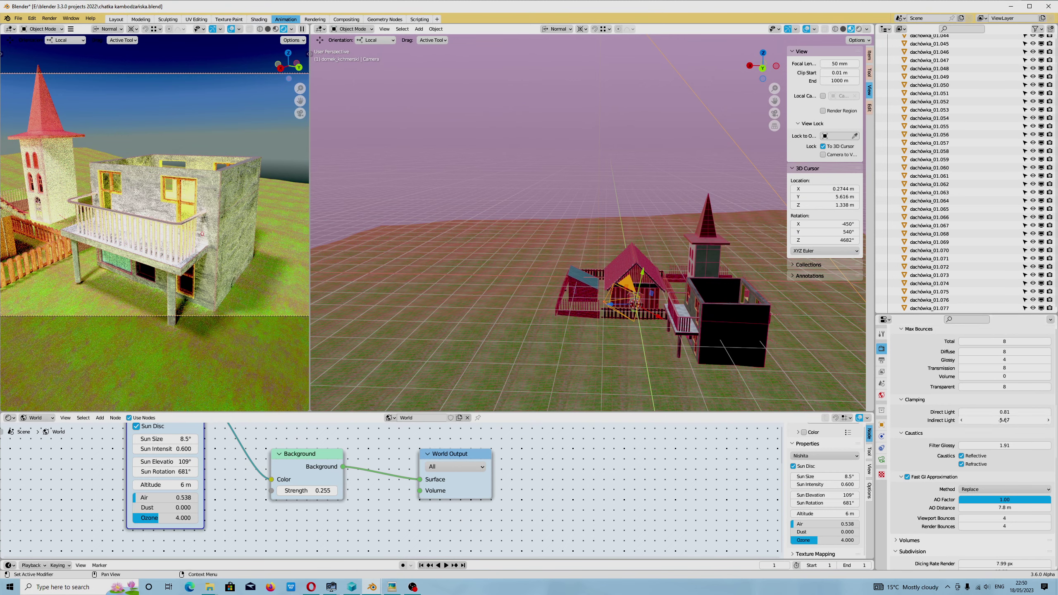
drag(1003, 420, 978, 419)
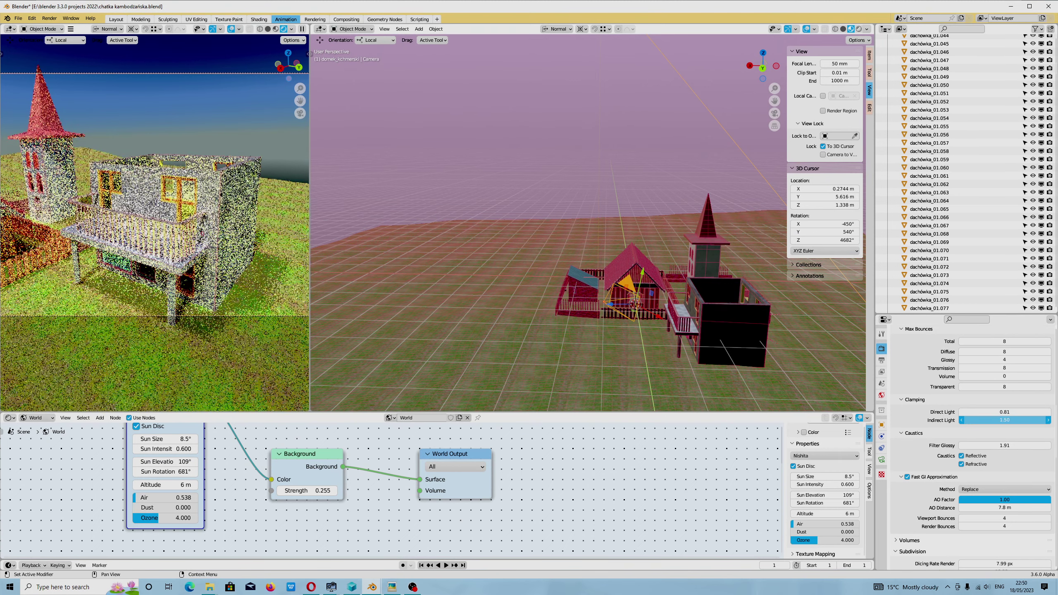
drag(979, 419, 962, 420)
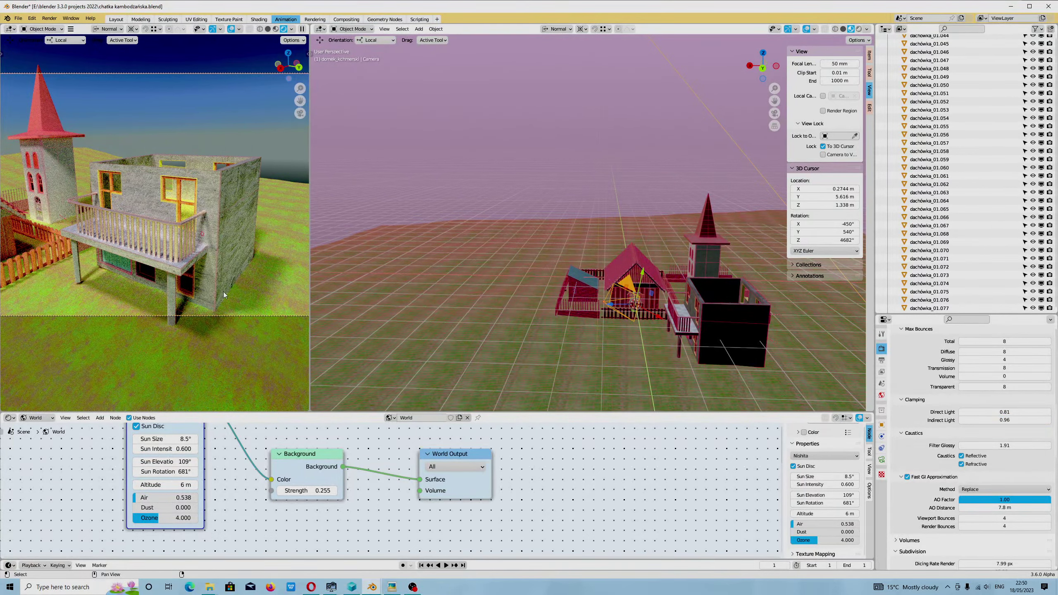
scroll(223, 287, down, 2)
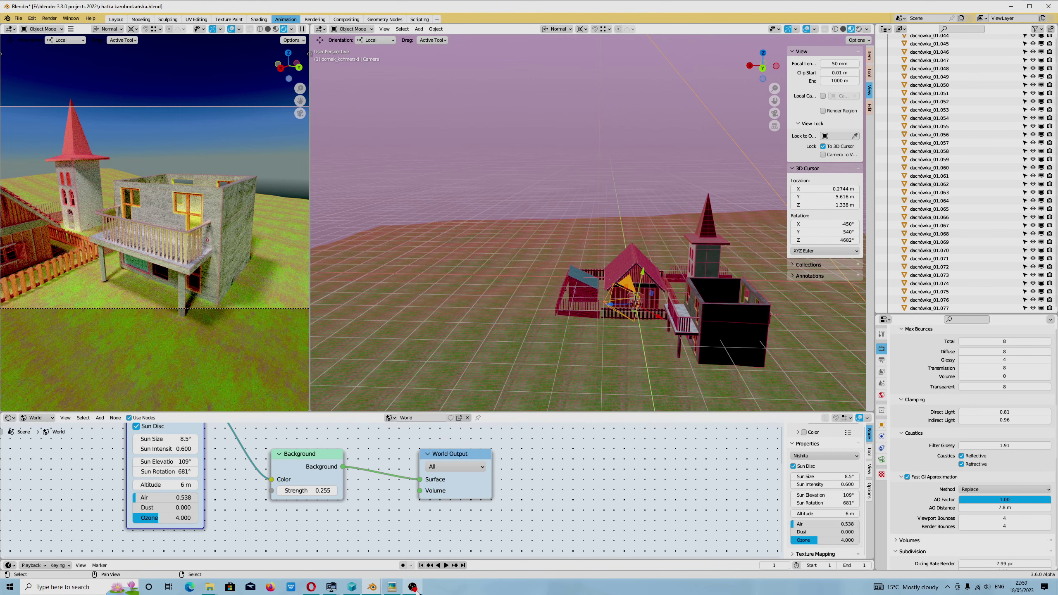
mouse_move(413, 587)
click(376, 550)
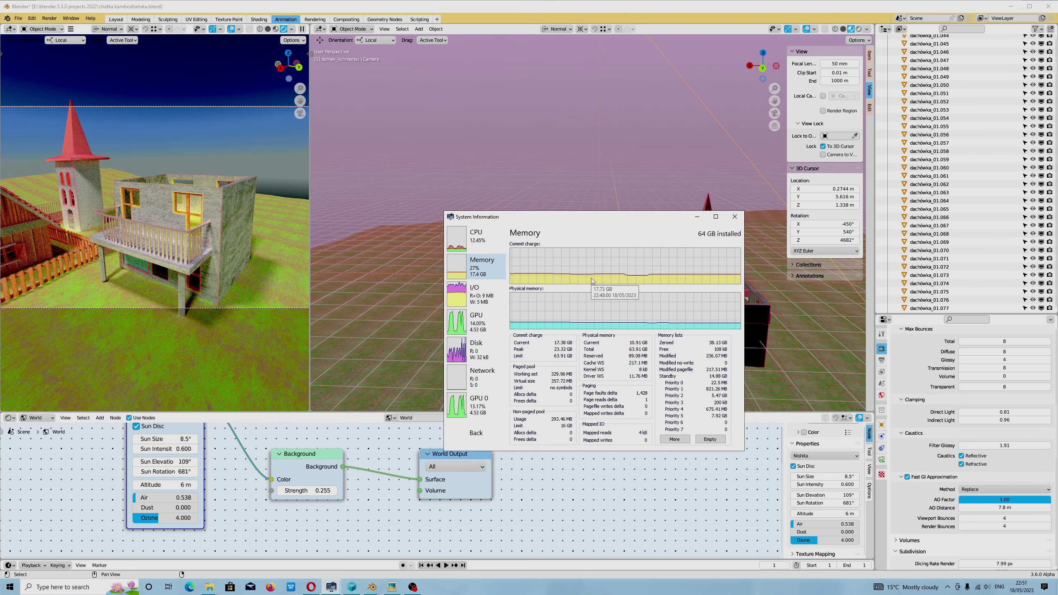
scroll(92, 185, down, 2)
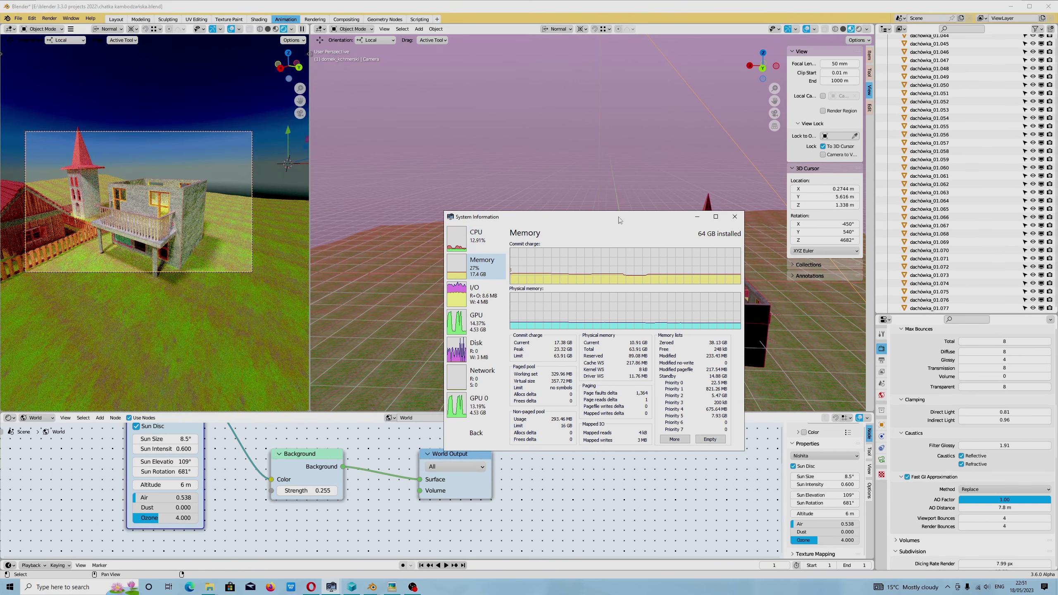
drag(619, 219, 365, 202)
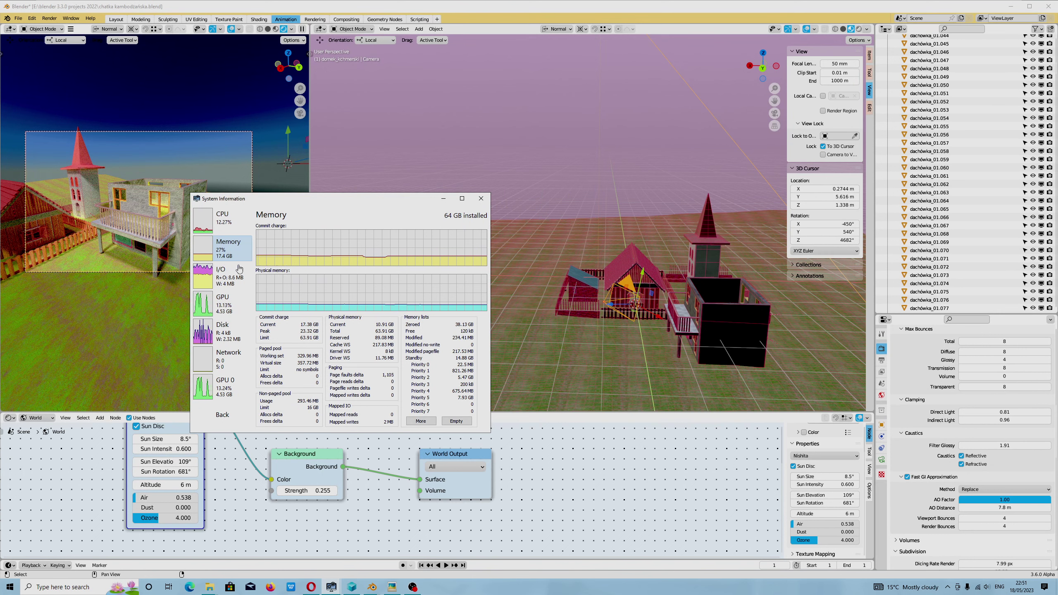
click(231, 303)
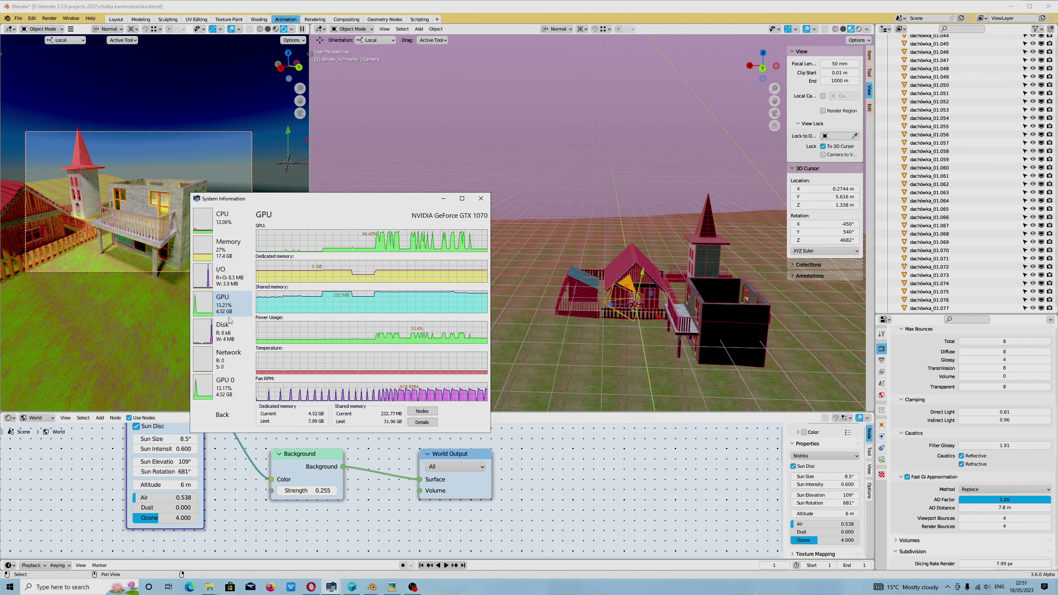
click(220, 237)
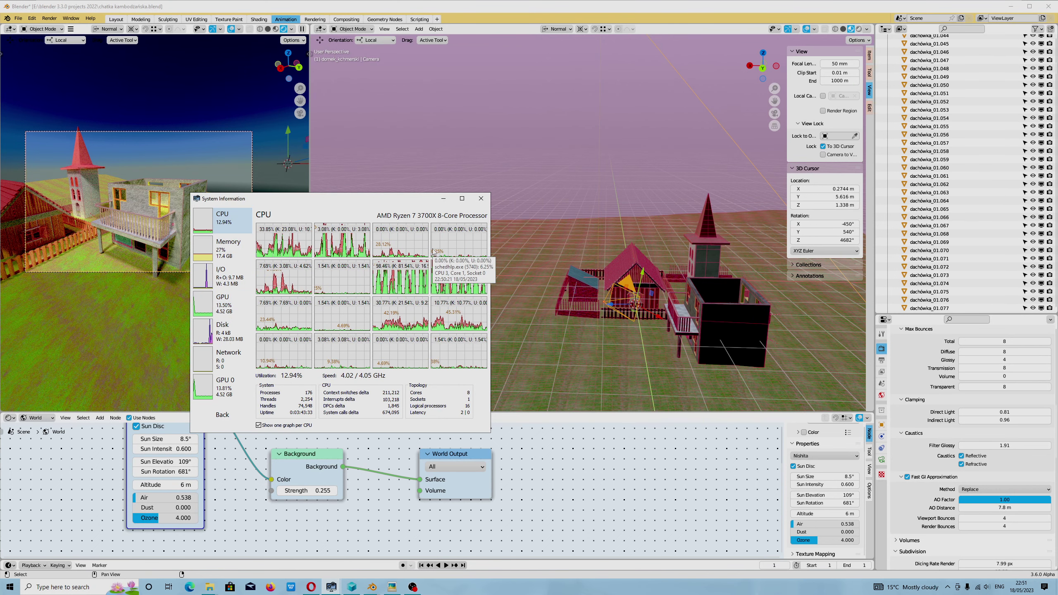
click(447, 199)
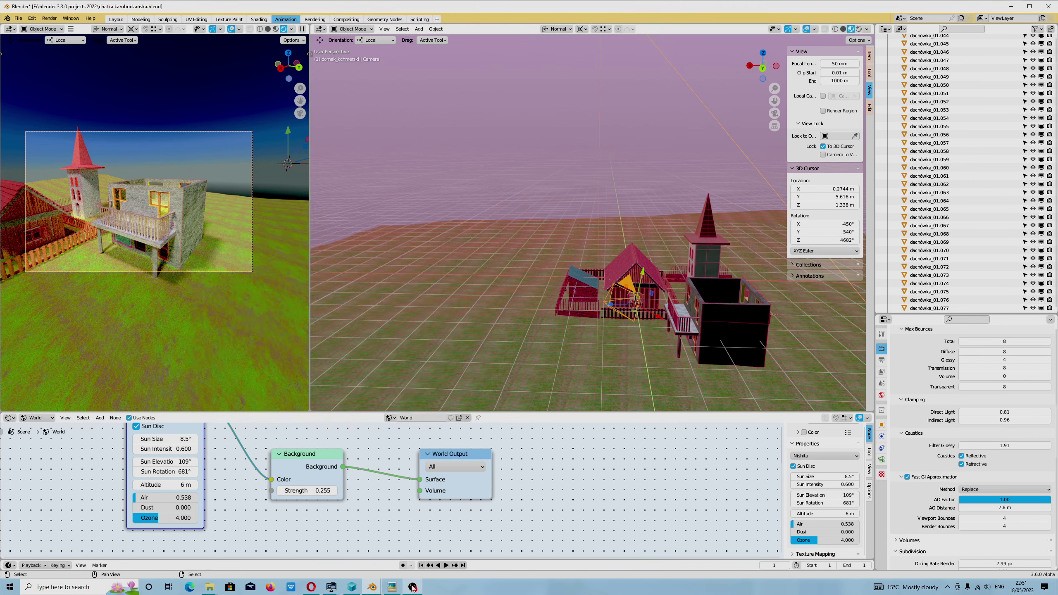
- Bring OBS Studio to the front and stop the screen recording
scroll(195, 248, up, 2)
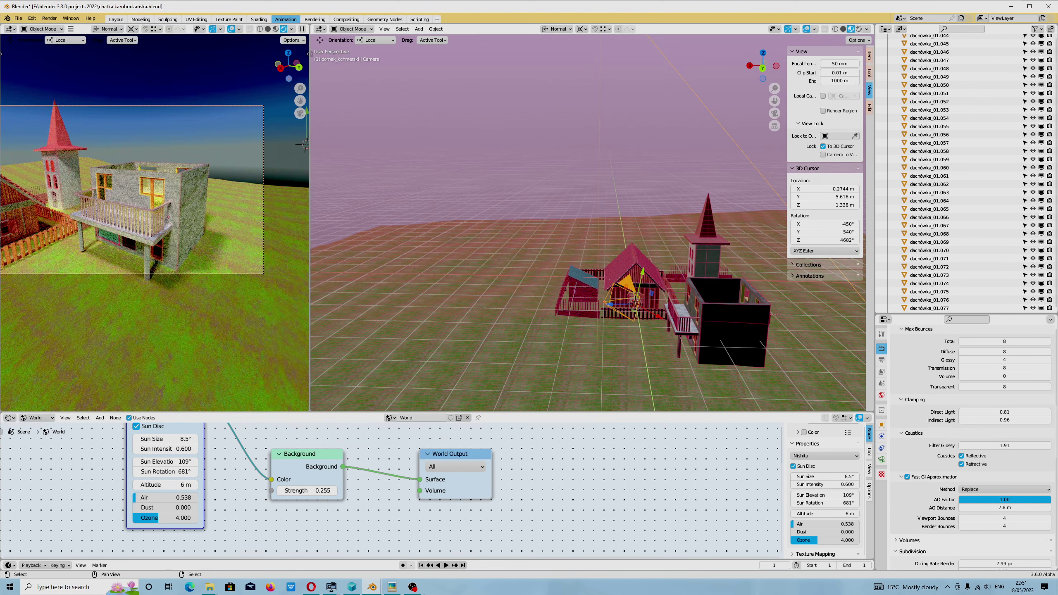
scroll(153, 238, down, 1)
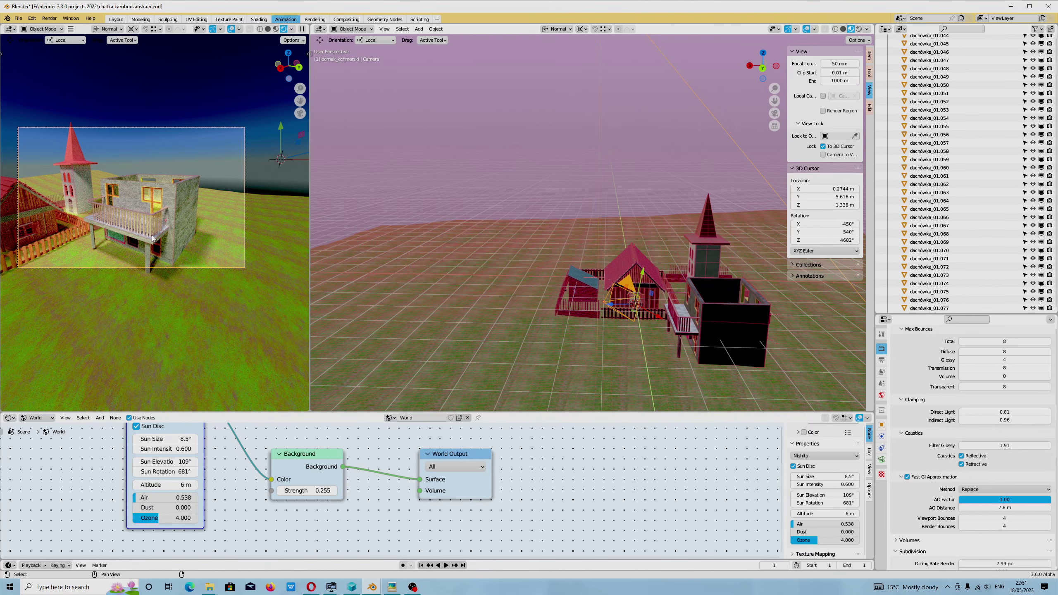
click(412, 586)
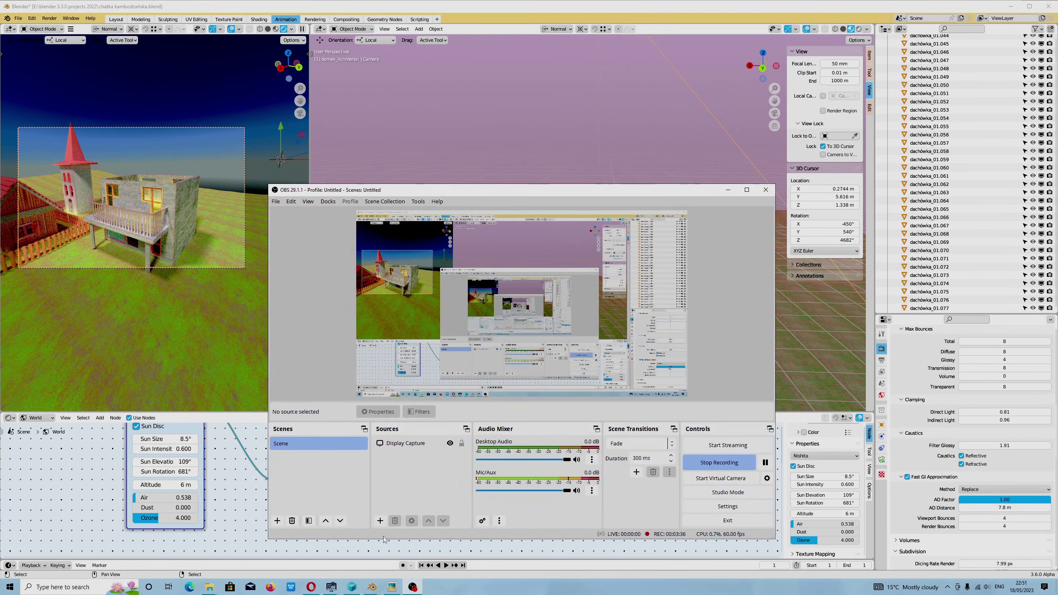
click(709, 465)
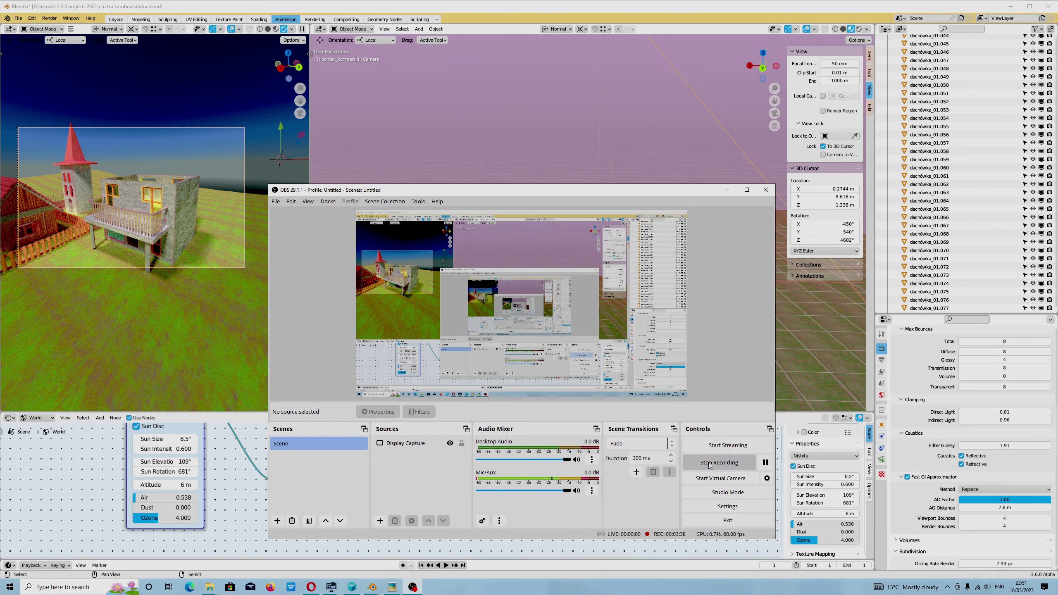